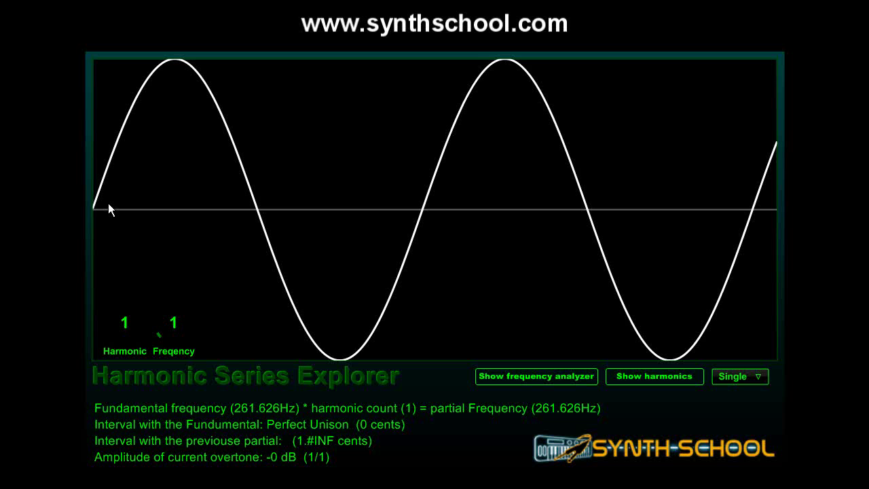
Play a series of low and high notes in Single mode at harmonic 1 to compare their sine waveforms.
key(d)
key(g)
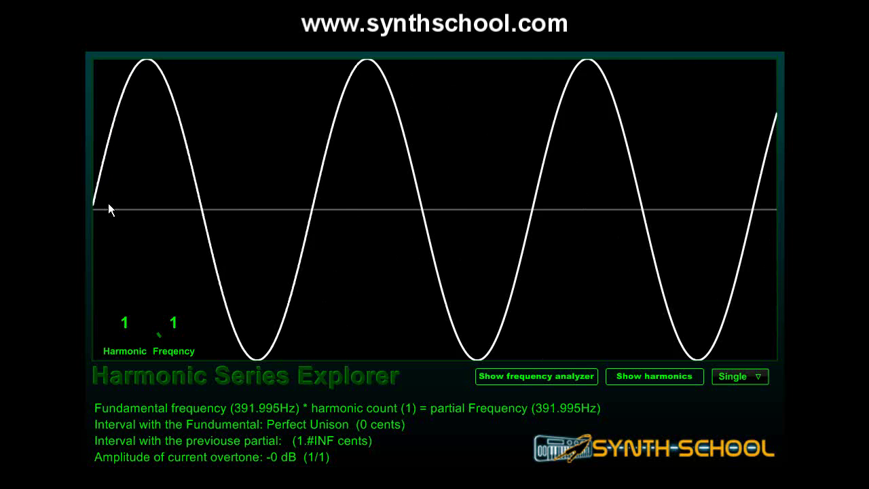
key(d)
key(s)
key(a)
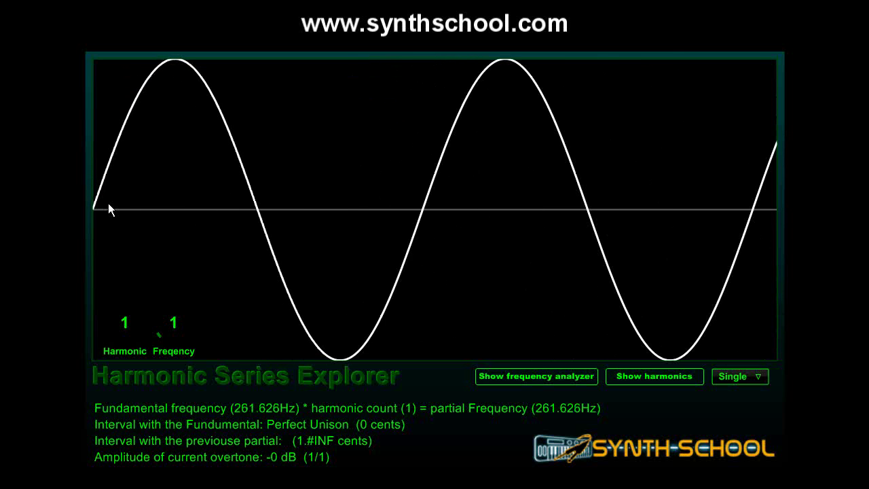
key(a)
key(d)
key(g)
key(f)
key(d)
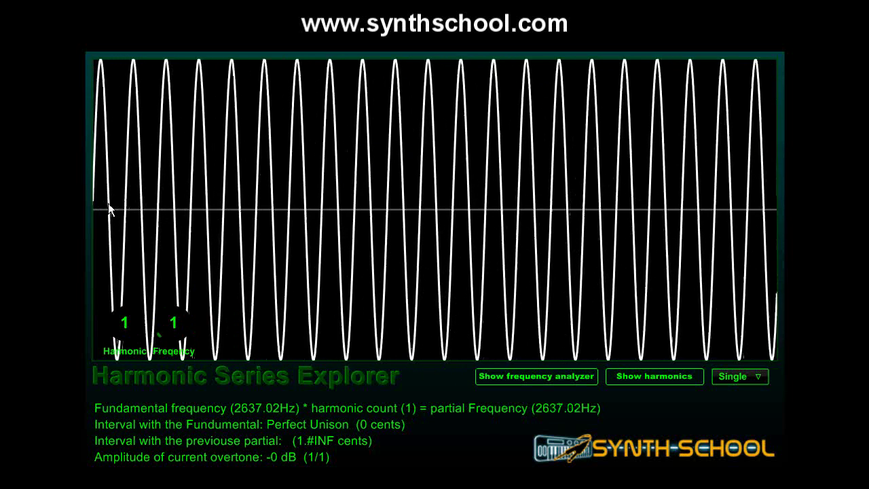
key(a)
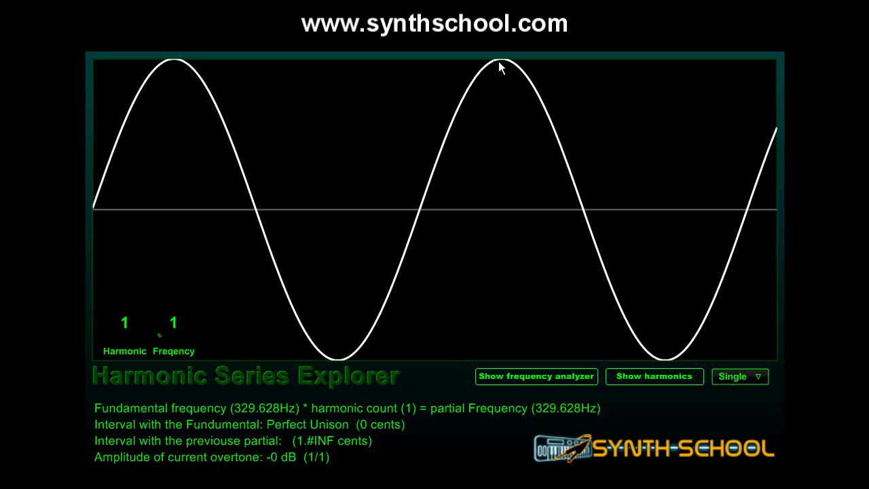
Switch between waveform and frequency analyzer views to compare the single harmonic with the 16-harmonic saw wave.
click(555, 380)
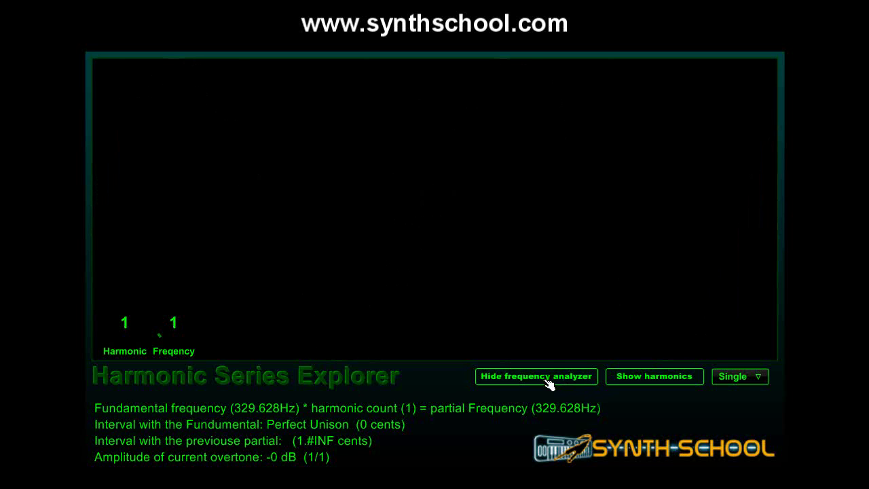
click(555, 380)
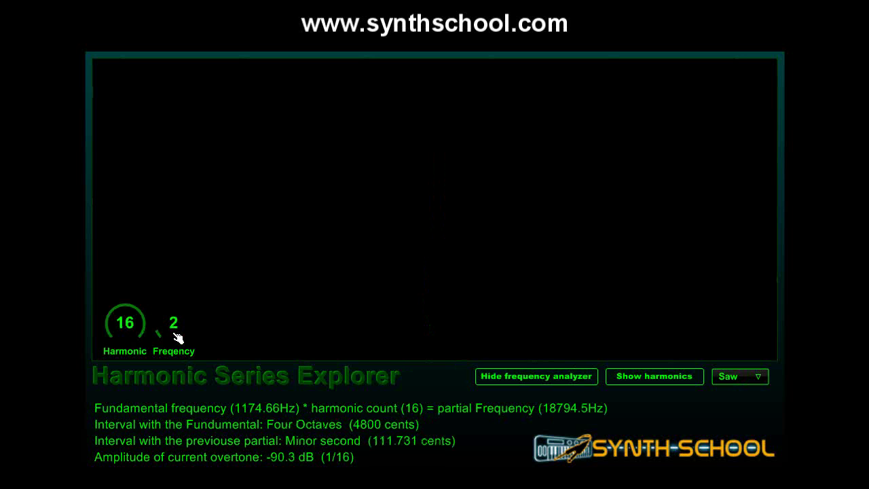
click(579, 380)
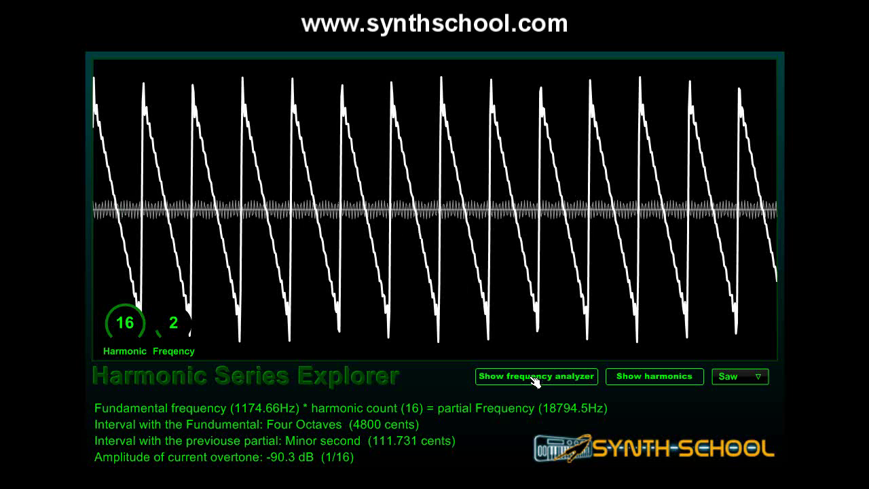
click(534, 380)
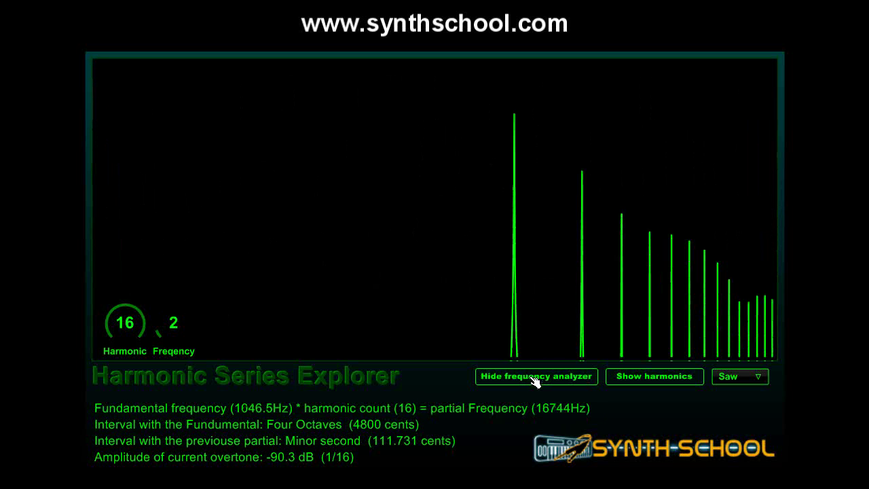
click(557, 377)
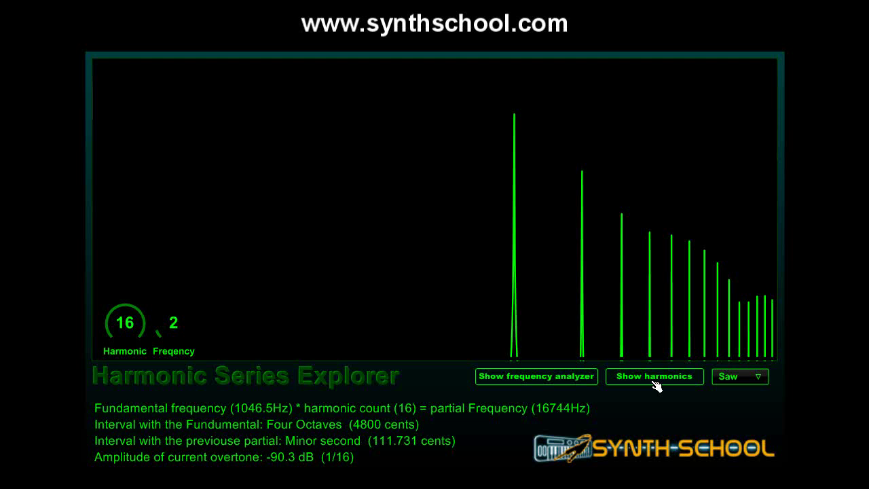
Show the harmonics and frequency analyzer, and raise the single partial of the 110 Hz note to harmonic 2, continuing up to 16.
click(653, 382)
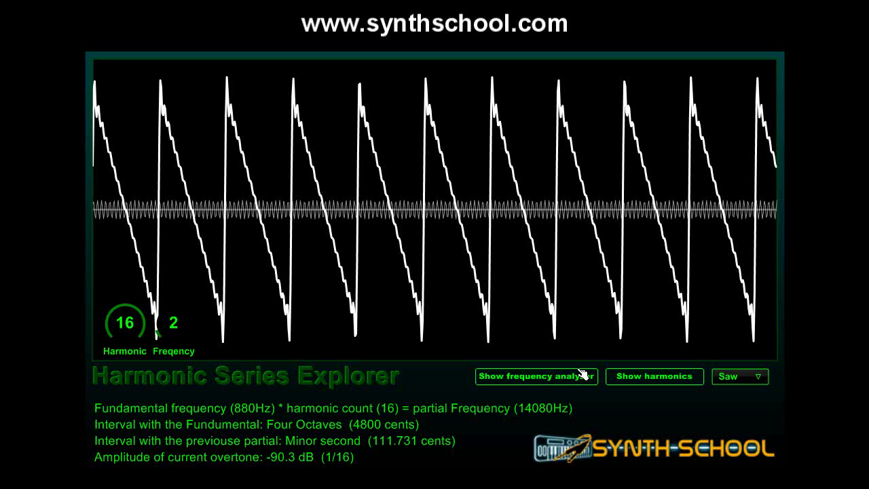
click(581, 375)
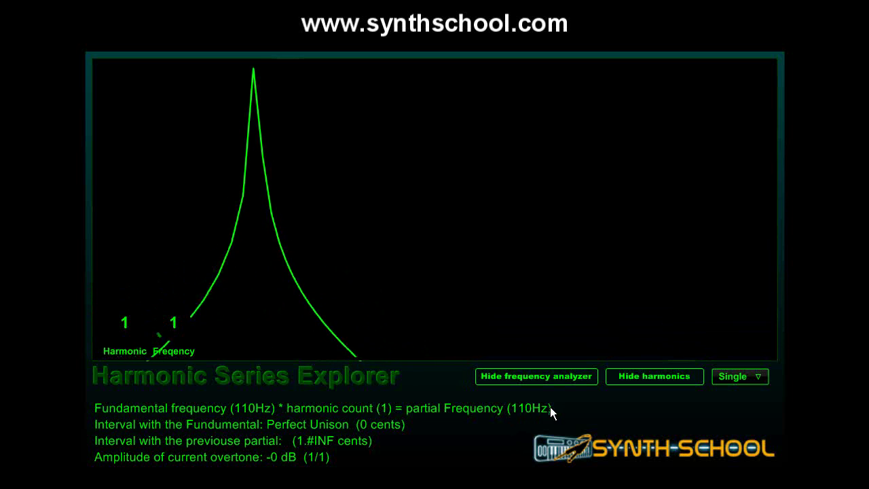
drag(129, 330, 129, 323)
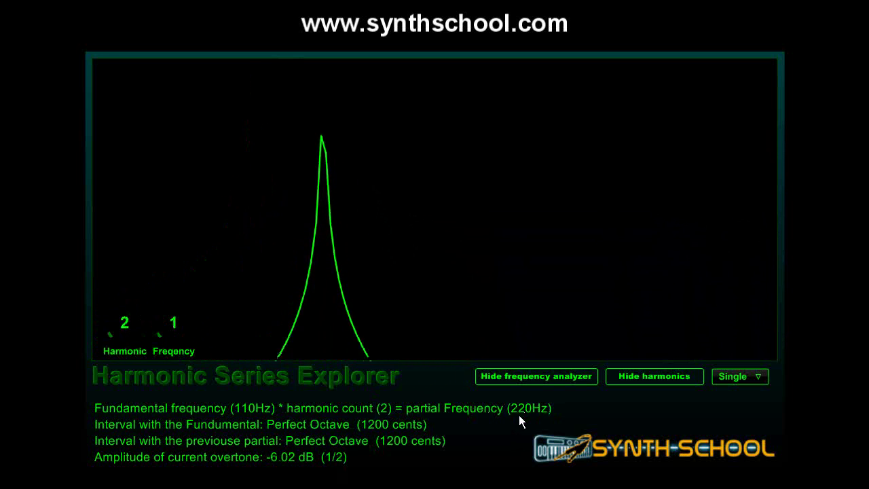
drag(129, 331, 122, 298)
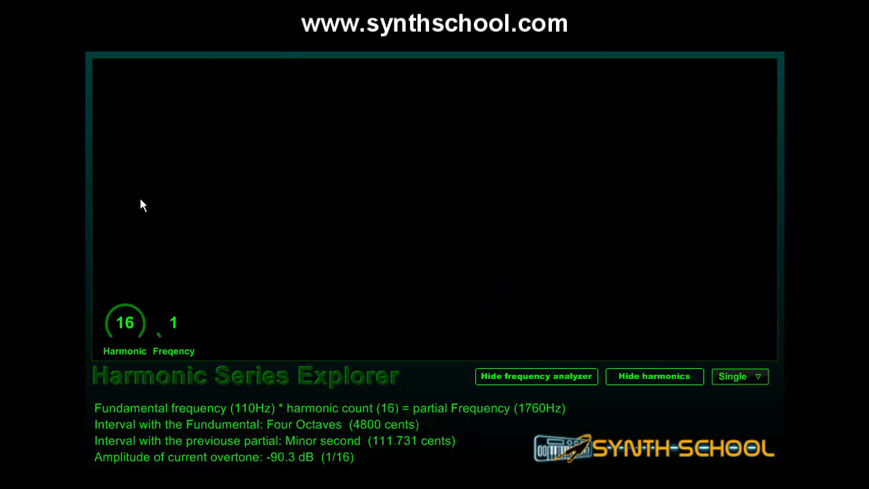
Hide the frequency analyzer and sweep the Harmonic dial upward from 1 in Single mode.
click(540, 372)
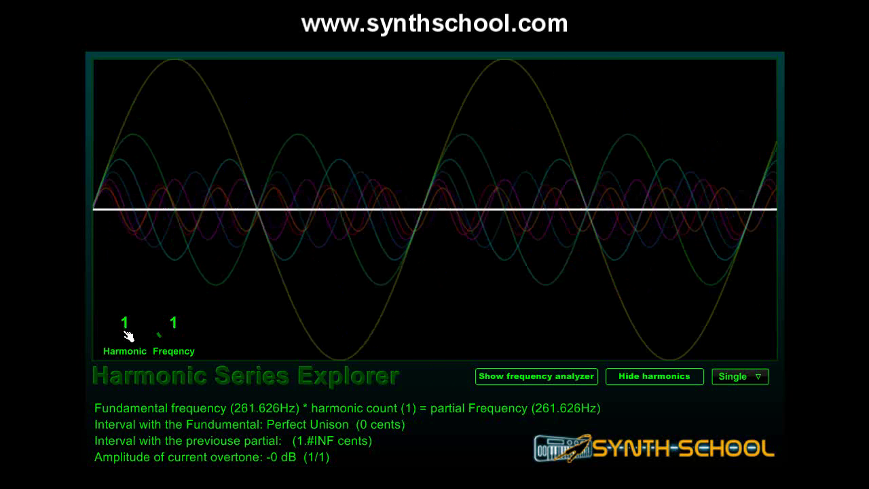
drag(124, 327, 127, 300)
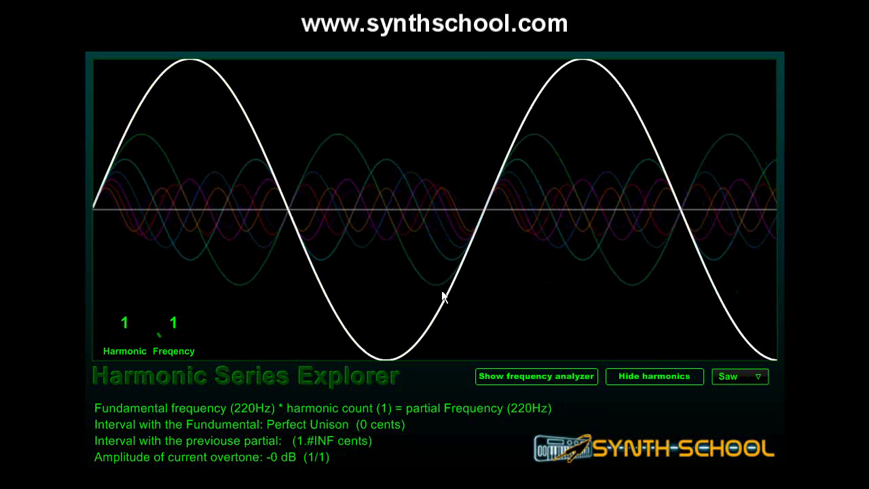
Build up the 220 Hz saw wave by raising the harmonic count through 2, 3, 4 and 5 to 16.
click(135, 334)
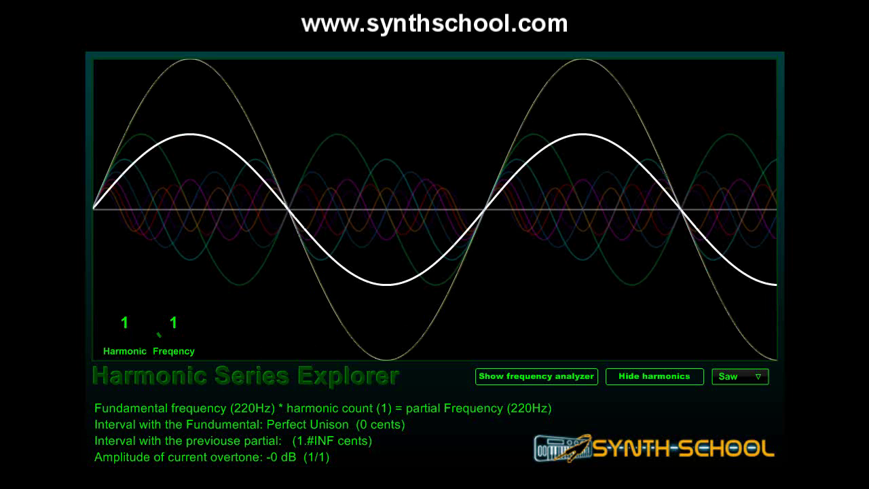
mouse_move(162, 320)
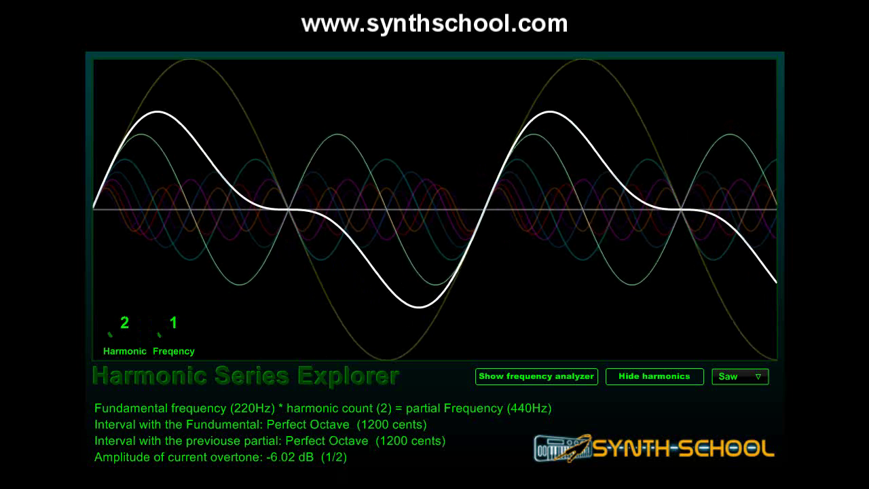
drag(125, 329, 125, 322)
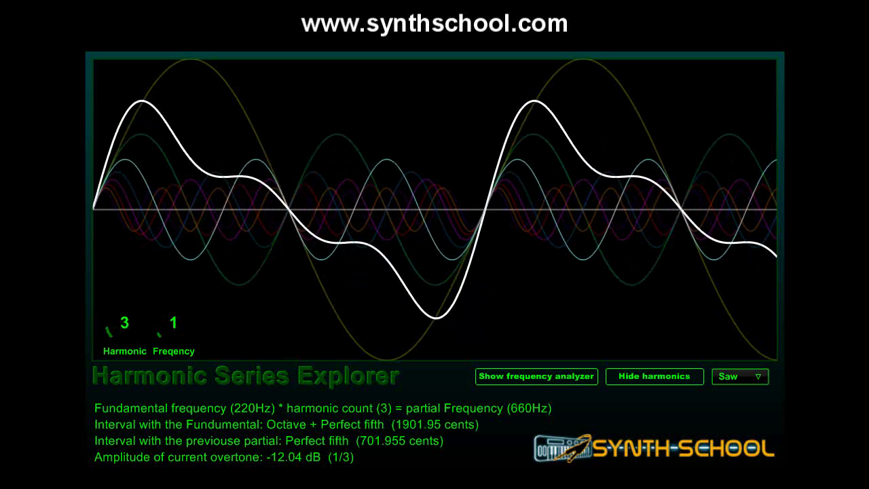
click(113, 329)
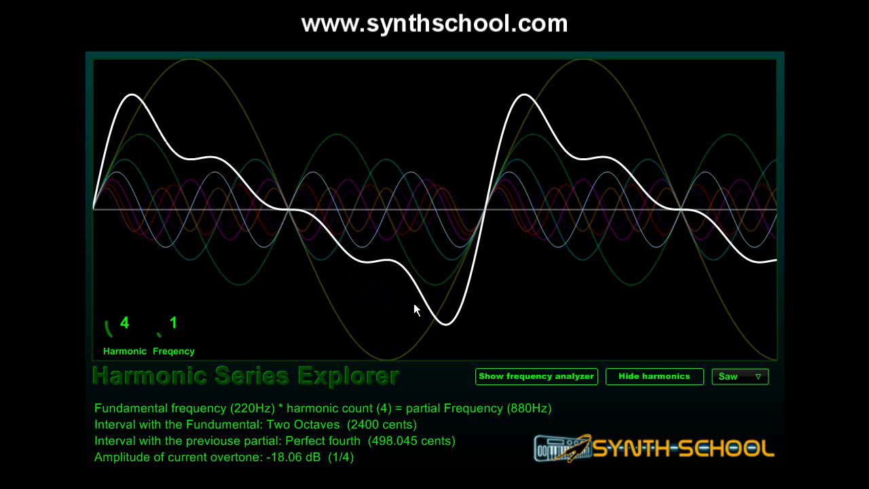
click(113, 329)
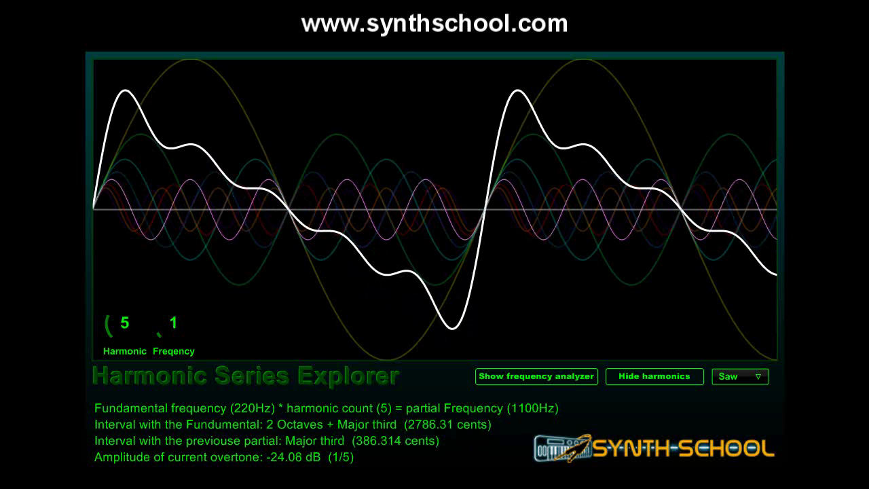
drag(112, 329, 124, 300)
key(Up)
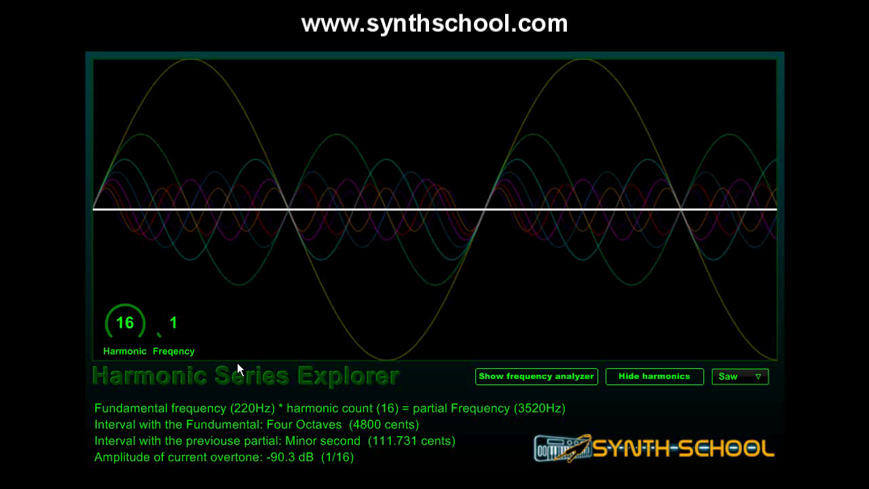
Change the waveform to Square, play the 261.626 Hz note and raise the harmonic count from 1 to 3.
click(747, 376)
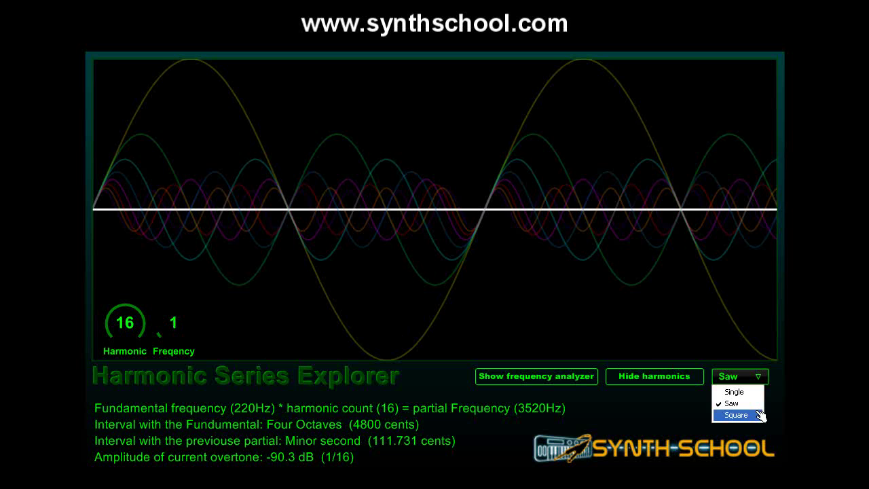
click(759, 413)
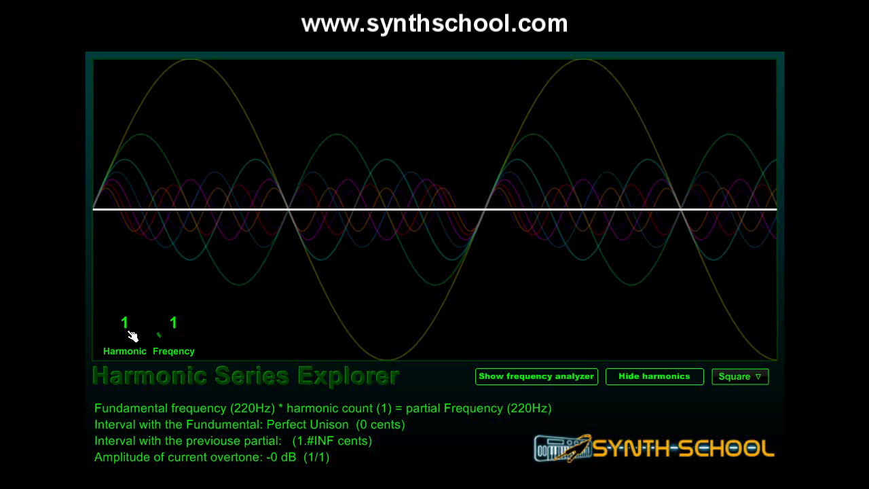
key(a)
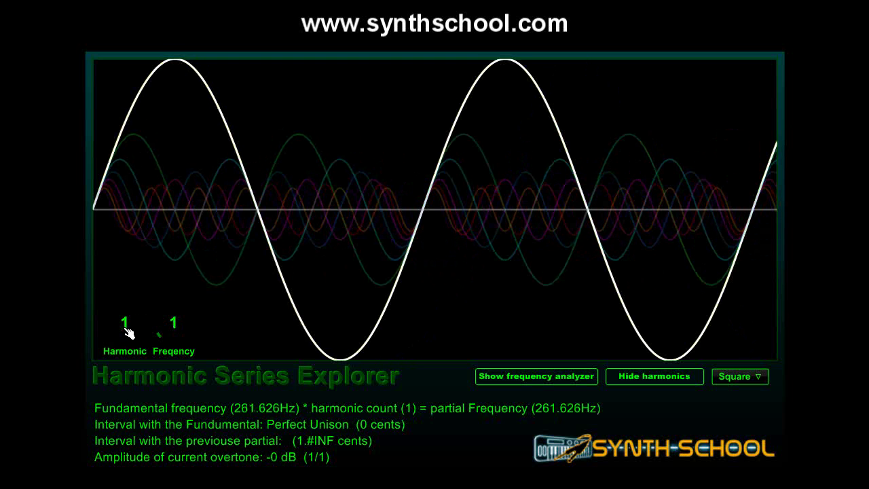
drag(127, 333, 127, 323)
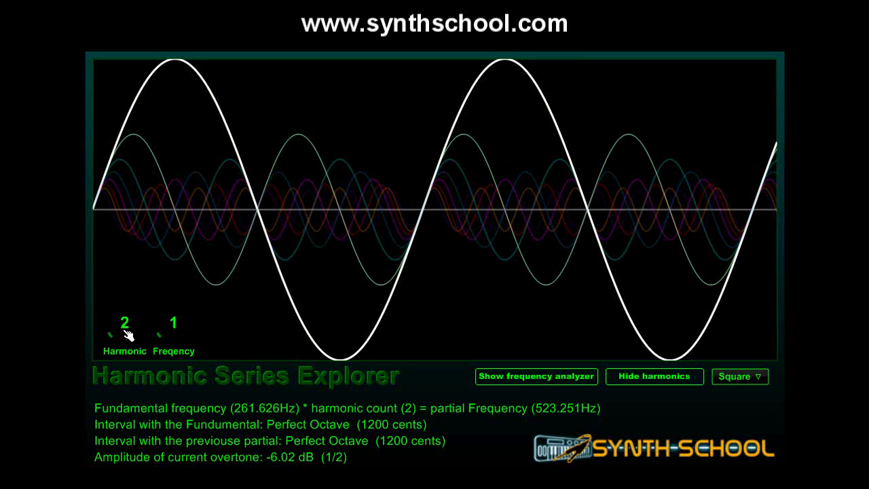
drag(128, 325, 132, 300)
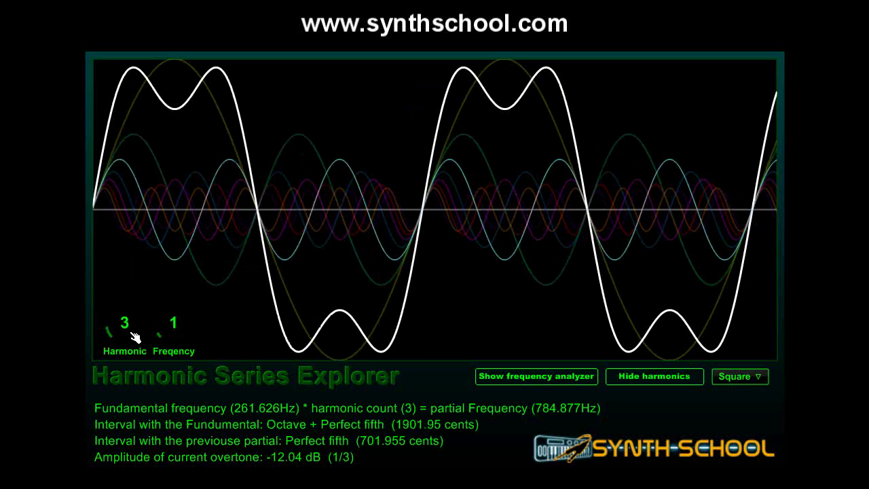
Raise the square wave's harmonic count through 7, 8, 9, 11 and 13 to 16.
mouse_move(127, 329)
mouse_down()
mouse_move(105, 303)
mouse_move(123, 311)
mouse_move(125, 325)
mouse_move(124, 313)
mouse_up()
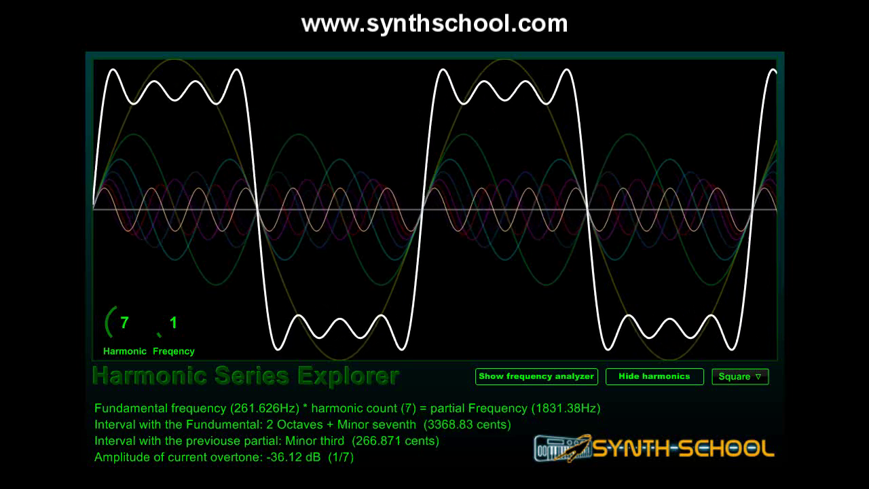
drag(124, 322, 123, 315)
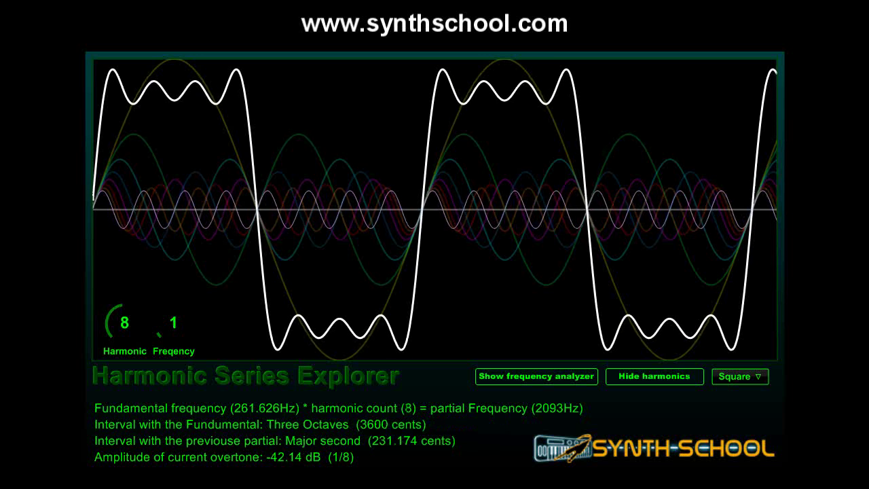
key(Up)
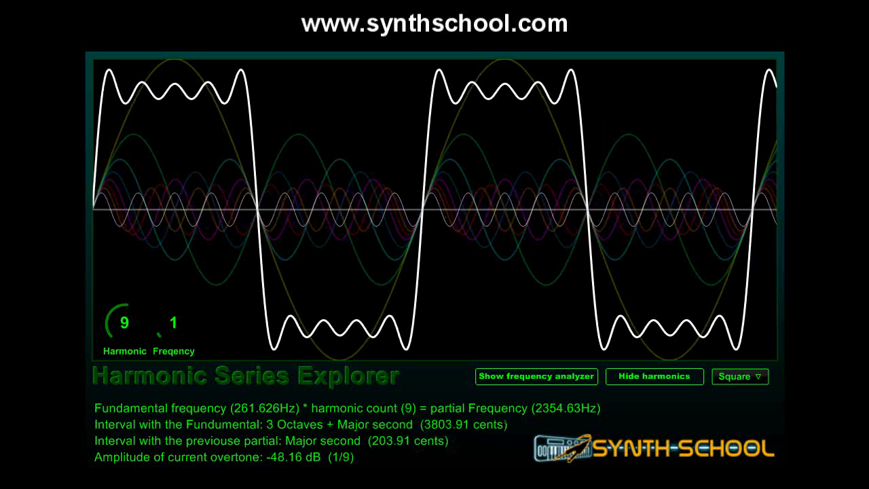
key(Up)
key(Up)
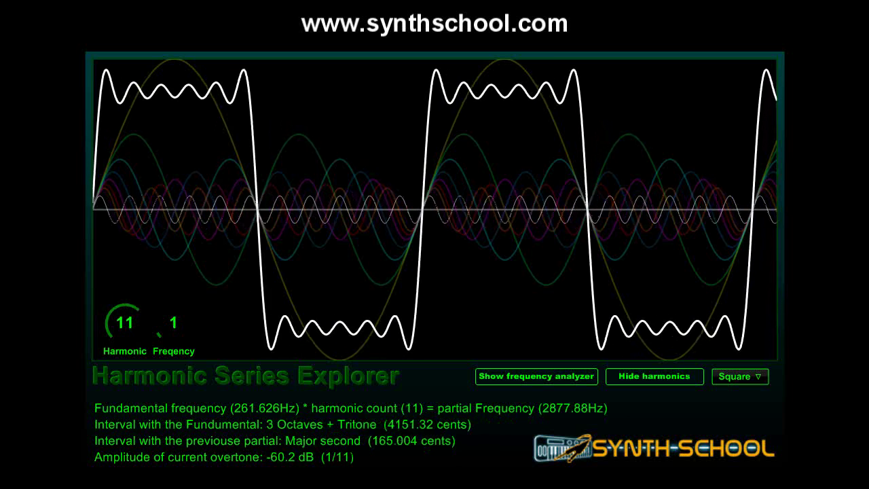
key(Up)
key(Up)
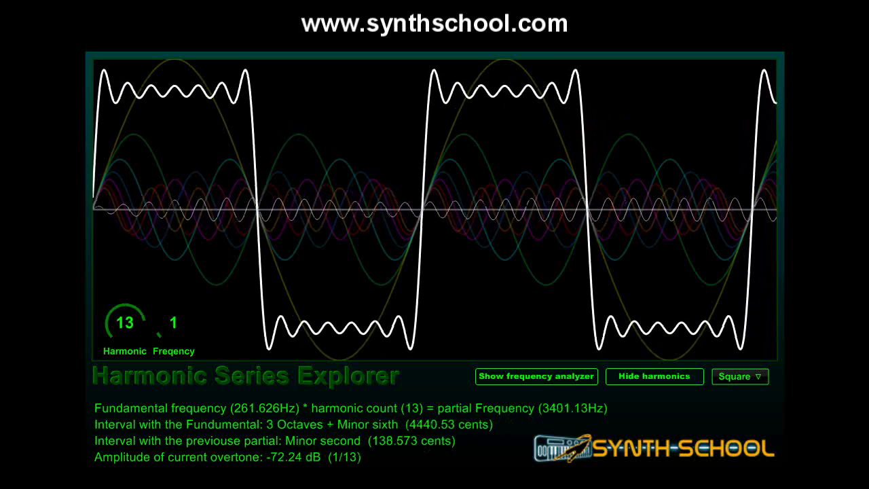
key(Up)
key(Up)
key(Up)
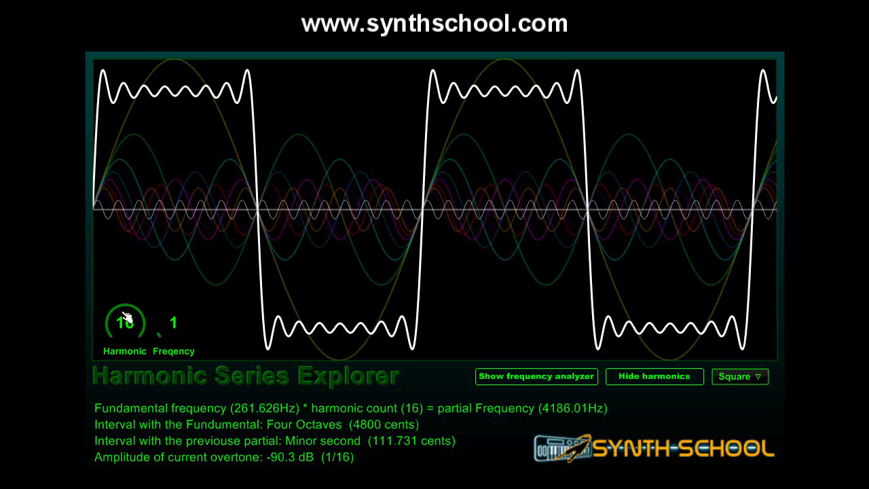
Lower the square wave's harmonic count stepwise to 1 and show the frequency analyzer.
drag(122, 304, 122, 334)
key(Down)
key(Down)
key(Down)
key(Down)
key(Down)
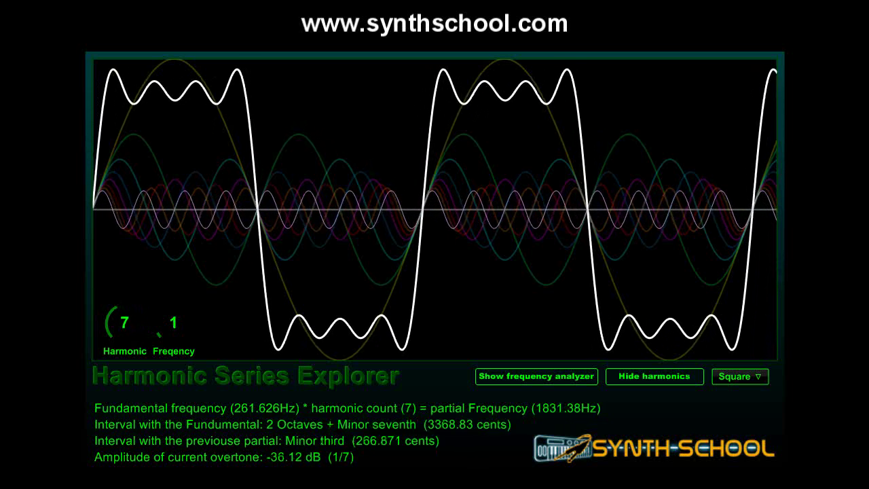
key(Down)
key(Down)
key(Down)
key(Down)
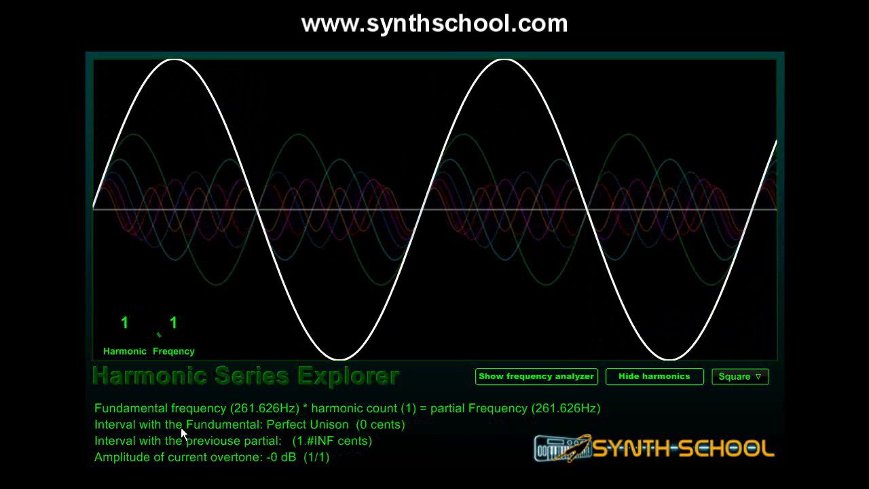
click(577, 377)
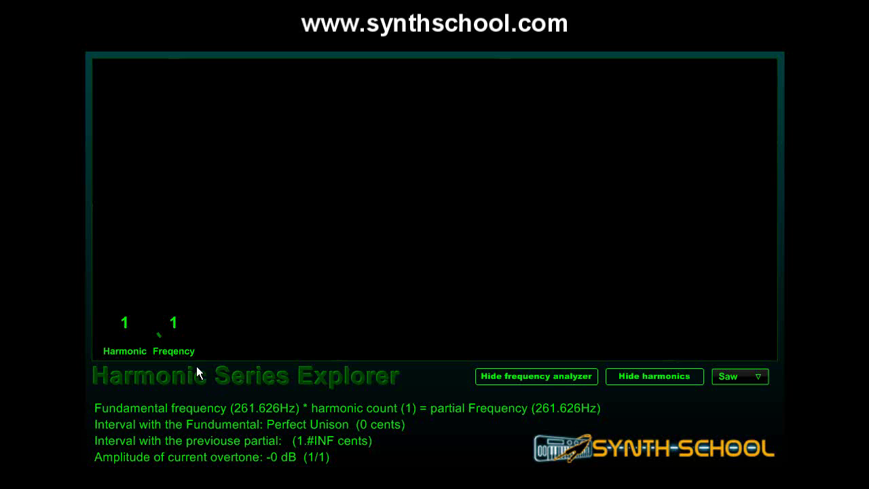
Raise the 220 Hz saw wave's harmonic count from 1 to 16 in the frequency analyzer.
click(165, 338)
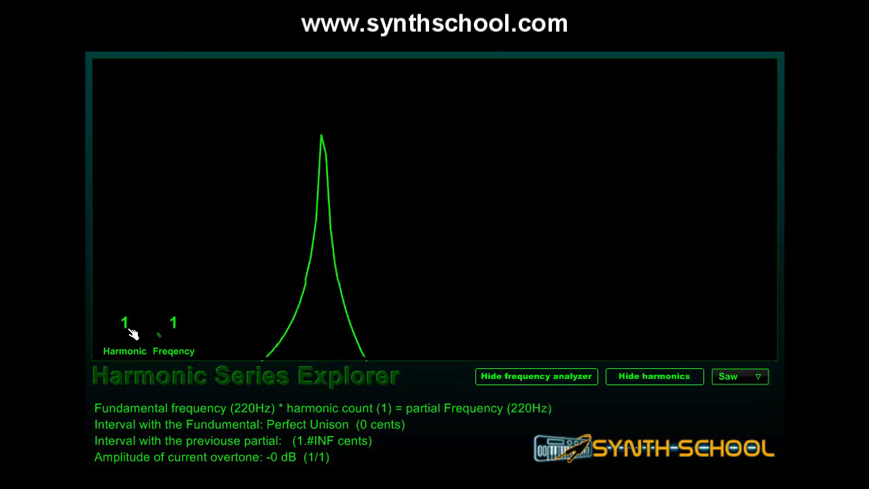
drag(129, 330, 132, 190)
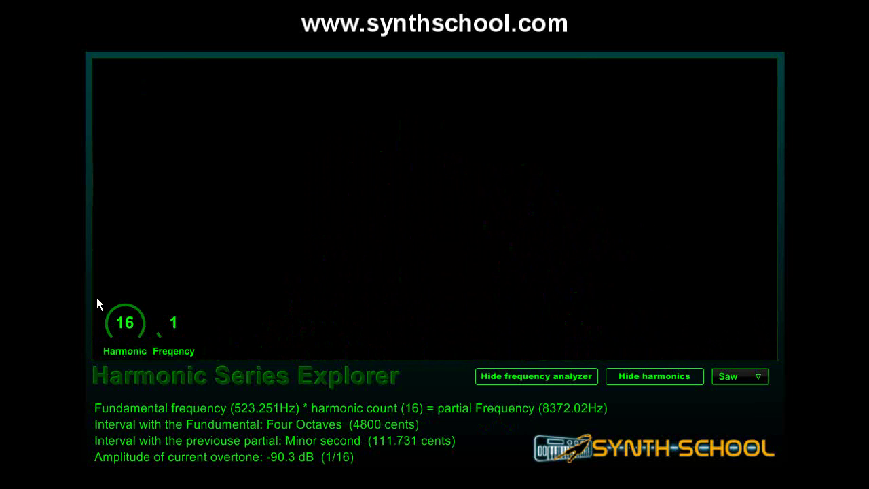
Switch the waveform to Square, reset the harmonic count to 1 and raise it again in the 220 Hz spectrum.
click(720, 376)
click(737, 414)
drag(130, 316, 130, 404)
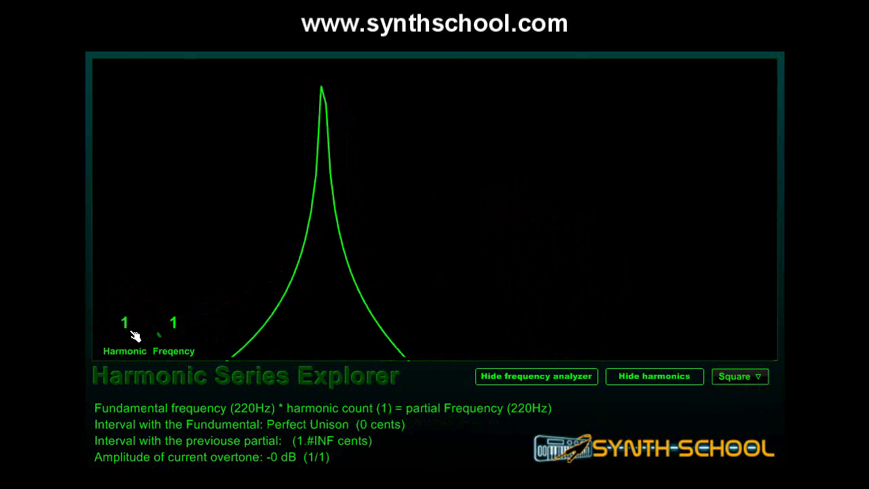
drag(131, 331, 135, 259)
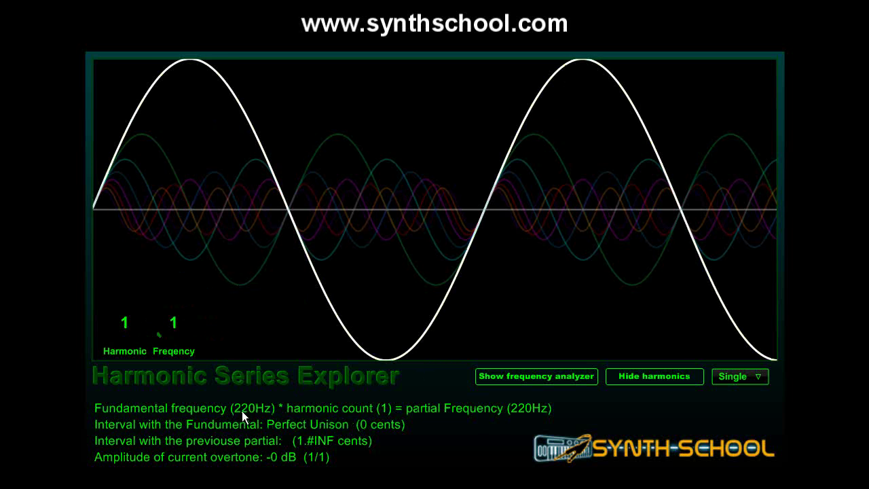
Step the single 220 Hz partial up from the fundamental through harmonics 2, 3 and 4 and beyond.
drag(131, 333, 130, 323)
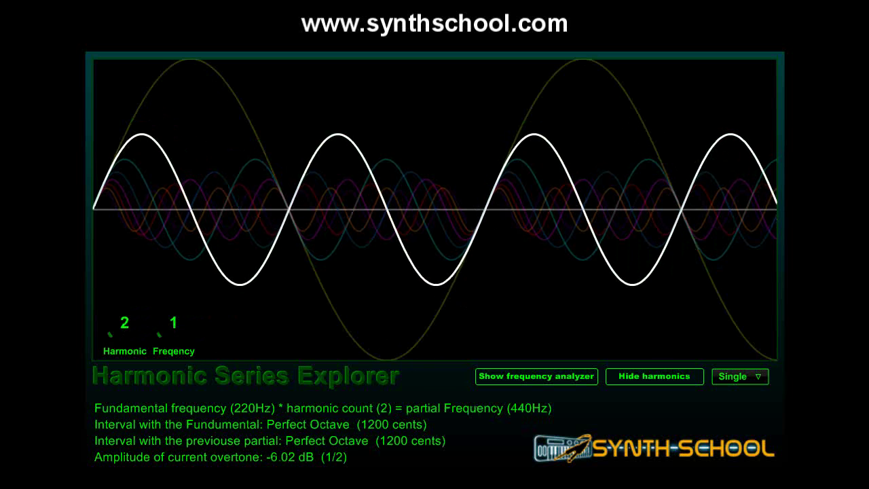
drag(129, 328, 129, 322)
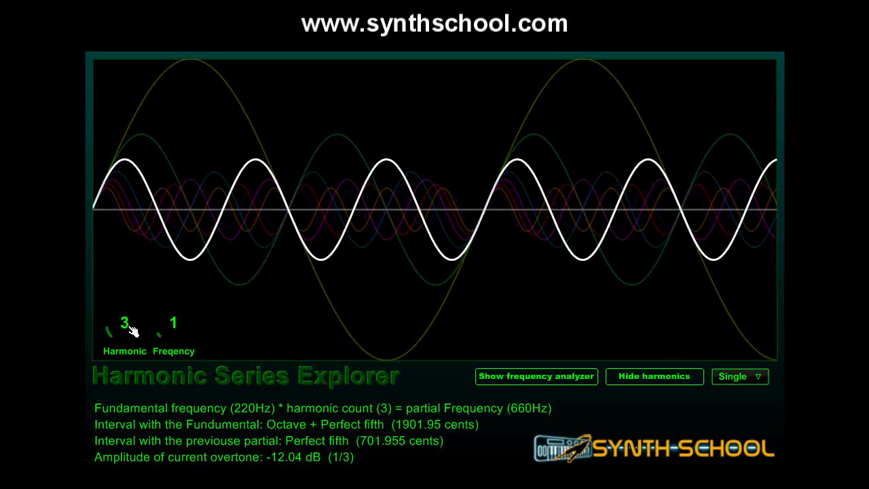
drag(129, 330, 128, 323)
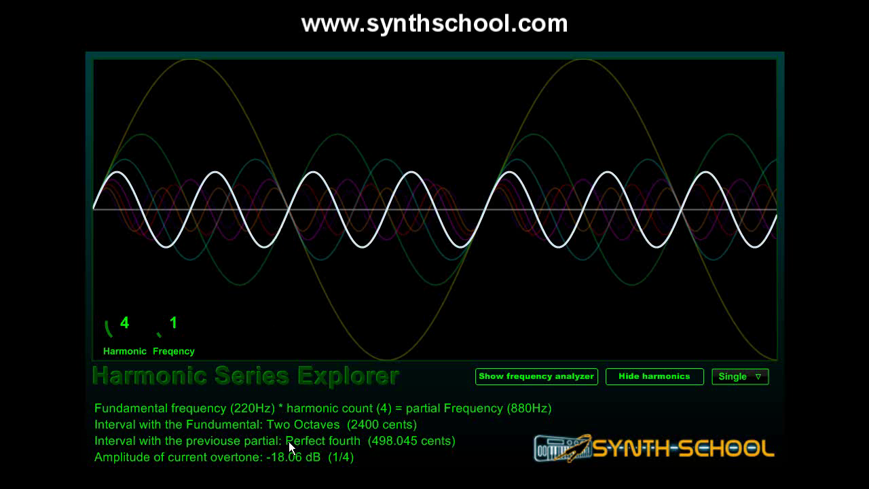
drag(124, 323, 125, 313)
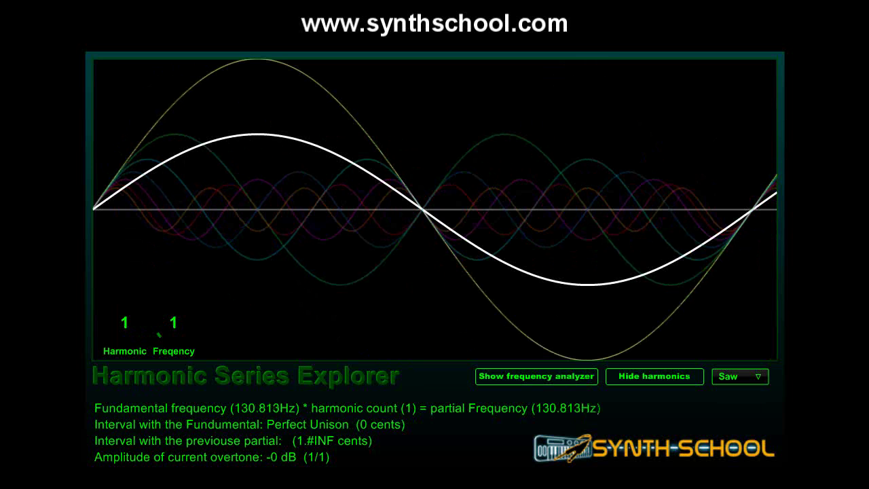
Build up the 130.813 Hz saw waveform by raising the harmonic count from 1 through 3 to 16.
mouse_move(124, 323)
mouse_down()
mouse_move(124, 312)
mouse_move(131, 320)
mouse_up()
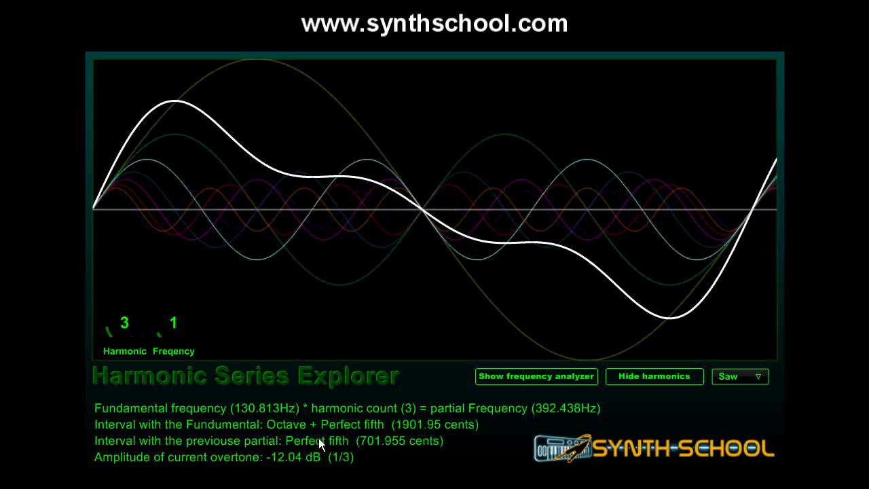
drag(125, 327, 125, 249)
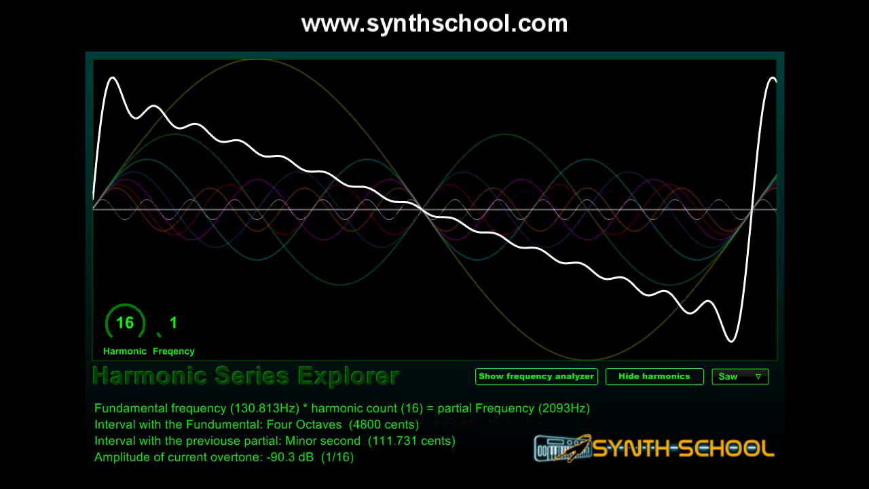